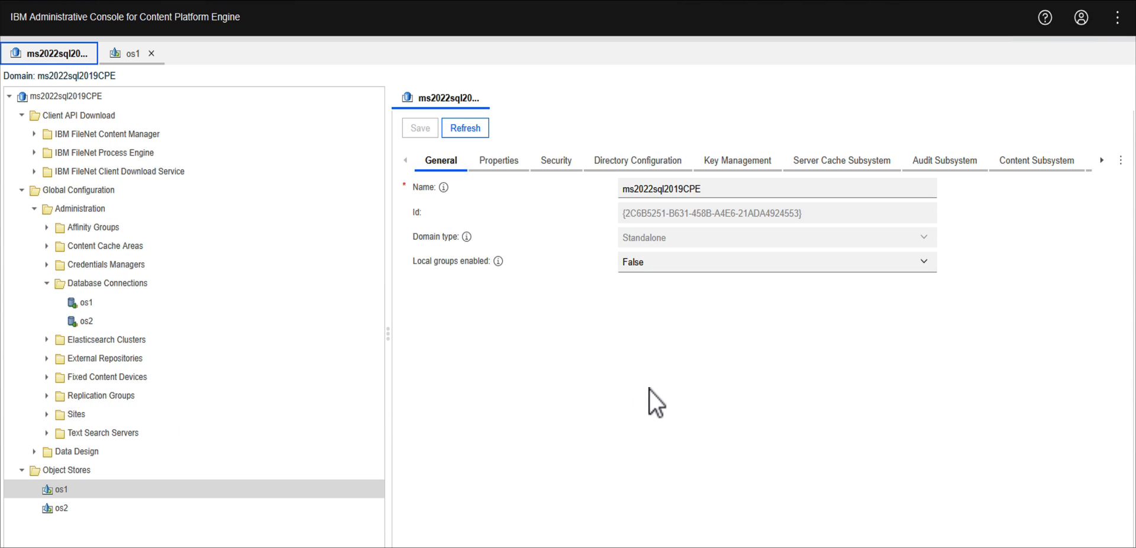
Bring up the unsaved New Object Store Search in the search area of object store os1.
{"action": "left_click", "coordinate": [126, 57]}
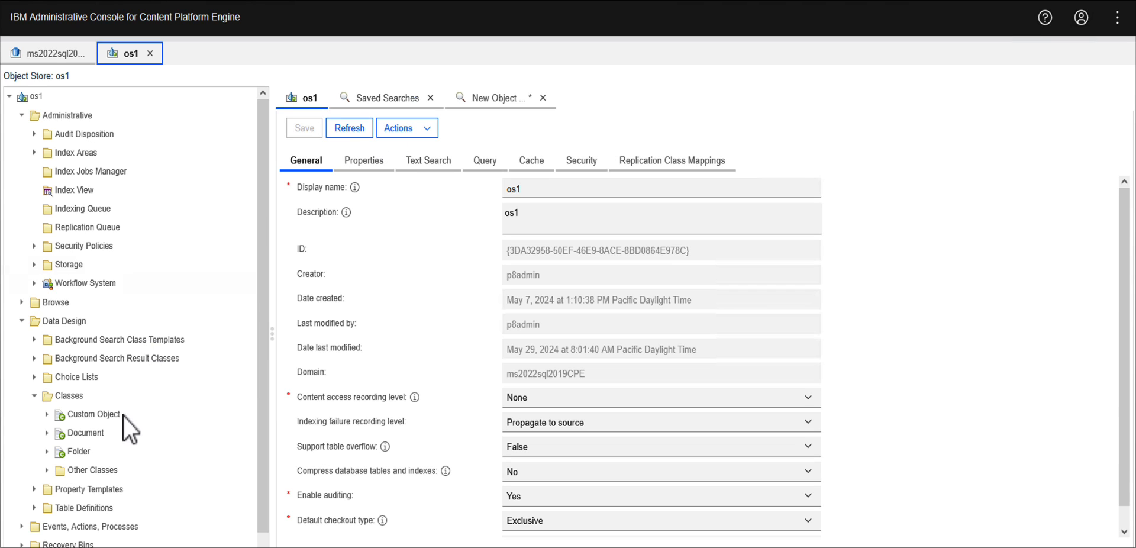
{"action": "scroll", "coordinate": [114, 433], "scroll_direction": "down", "scroll_amount": 1}
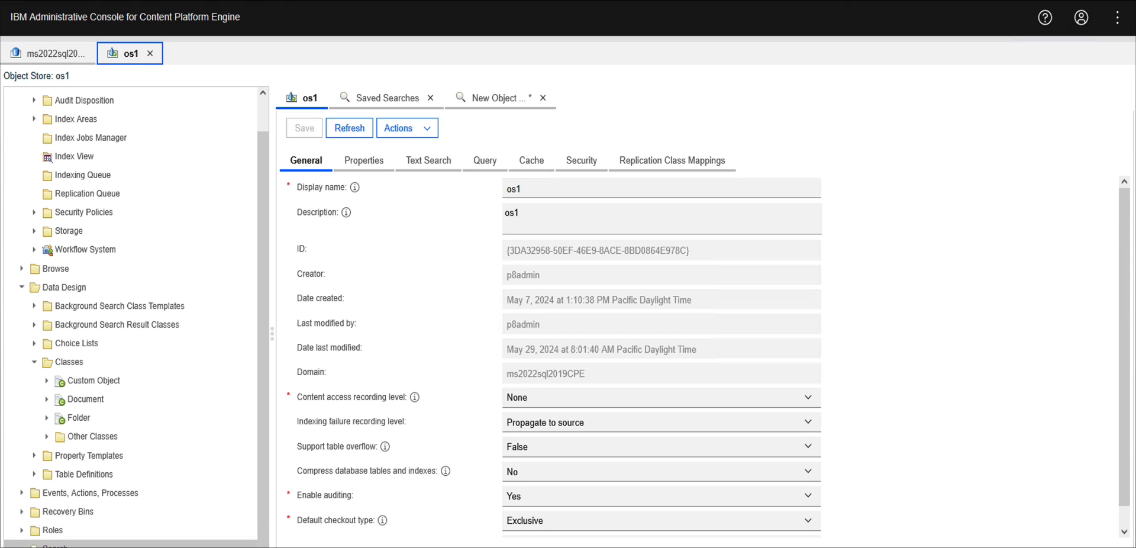
{"action": "left_click", "coordinate": [58, 545]}
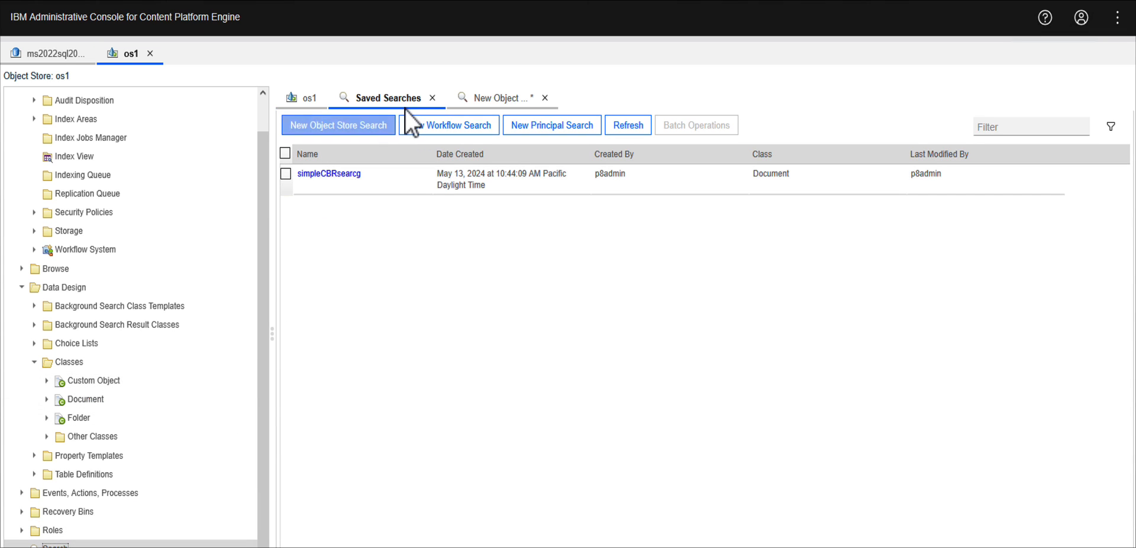
{"action": "left_click", "coordinate": [479, 98]}
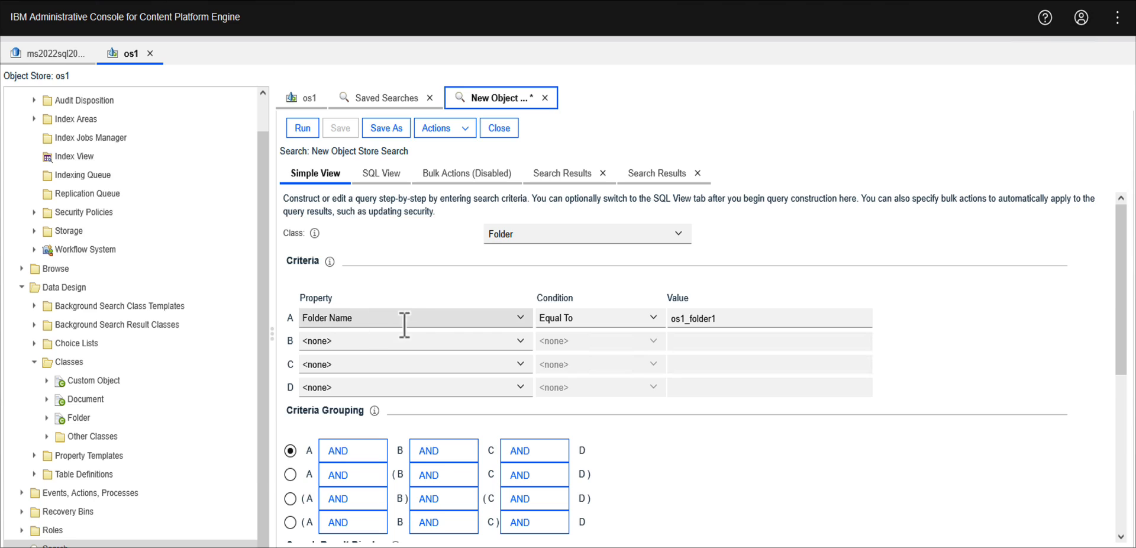
Review the property and condition choices available for the search's first criterion.
{"action": "left_click", "coordinate": [520, 319]}
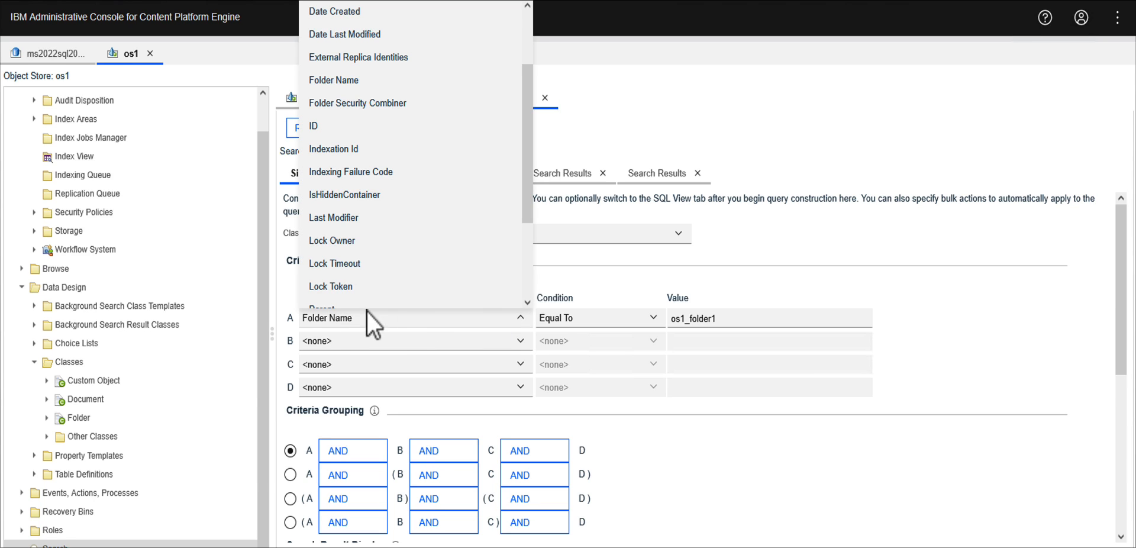
{"action": "left_click", "coordinate": [605, 293]}
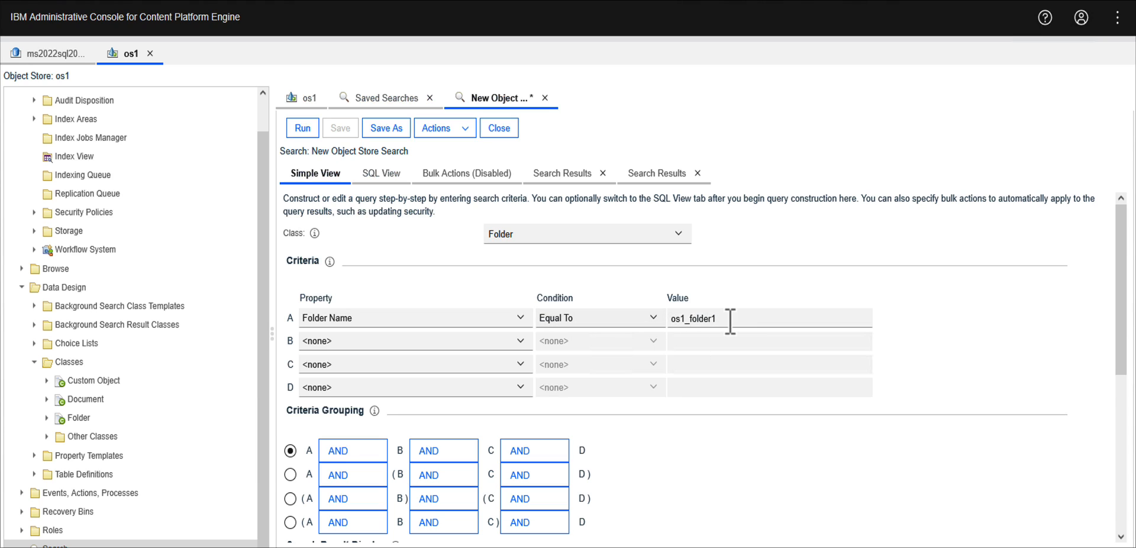
{"action": "left_click", "coordinate": [654, 320]}
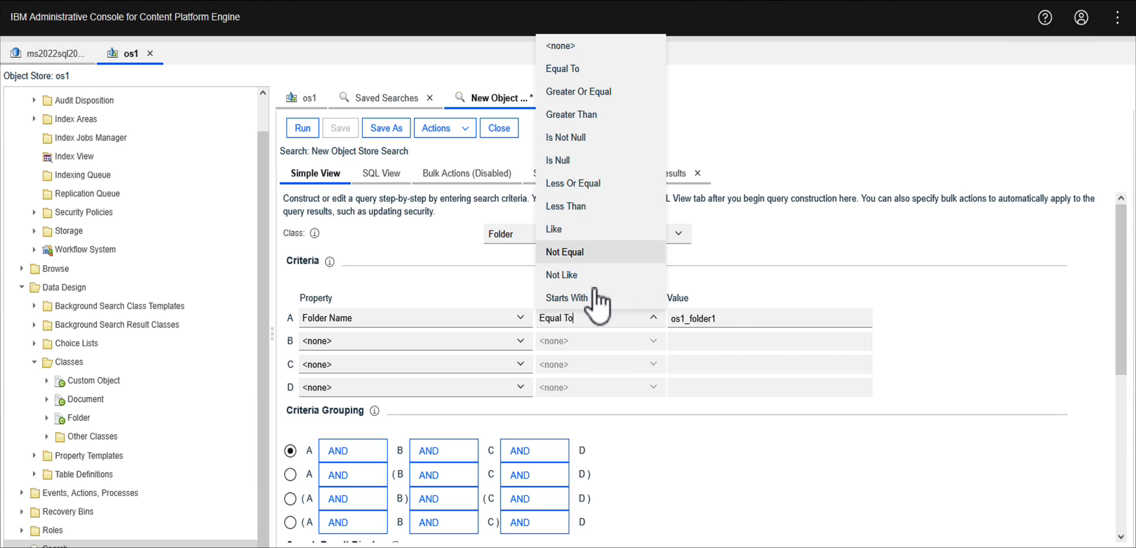
{"action": "left_click", "coordinate": [767, 279]}
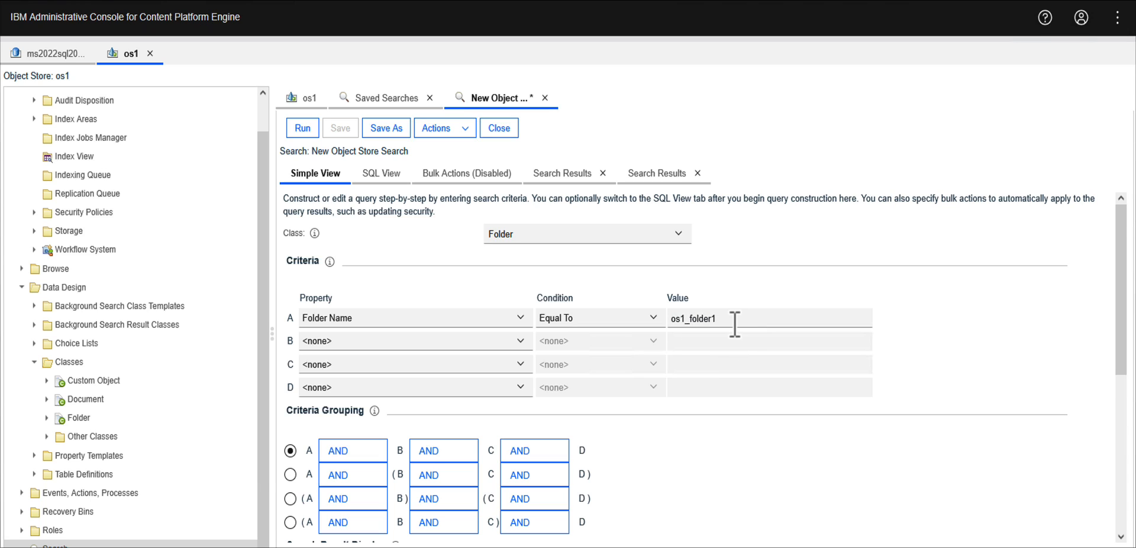
Run the search for folder os1_folder1, view the found folder's contents, and return to the search.
{"action": "left_click", "coordinate": [302, 132]}
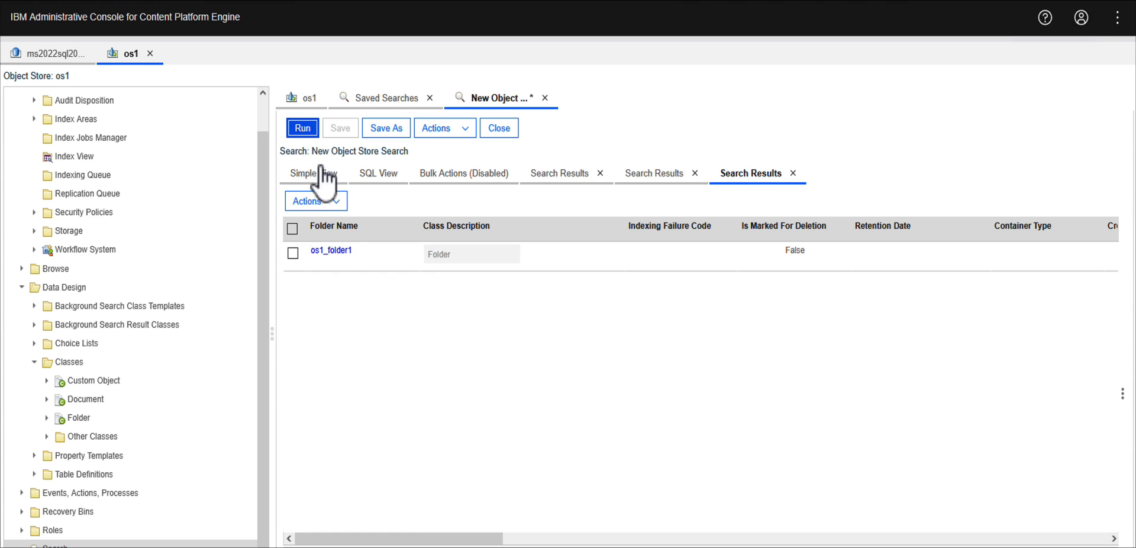
{"action": "left_click", "coordinate": [331, 251]}
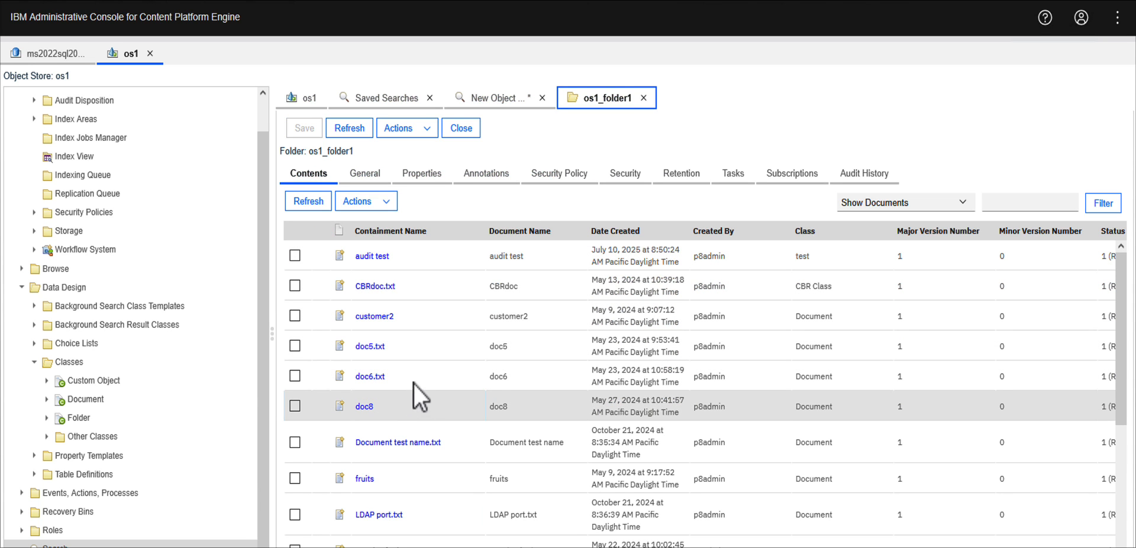
{"action": "left_click", "coordinate": [489, 101]}
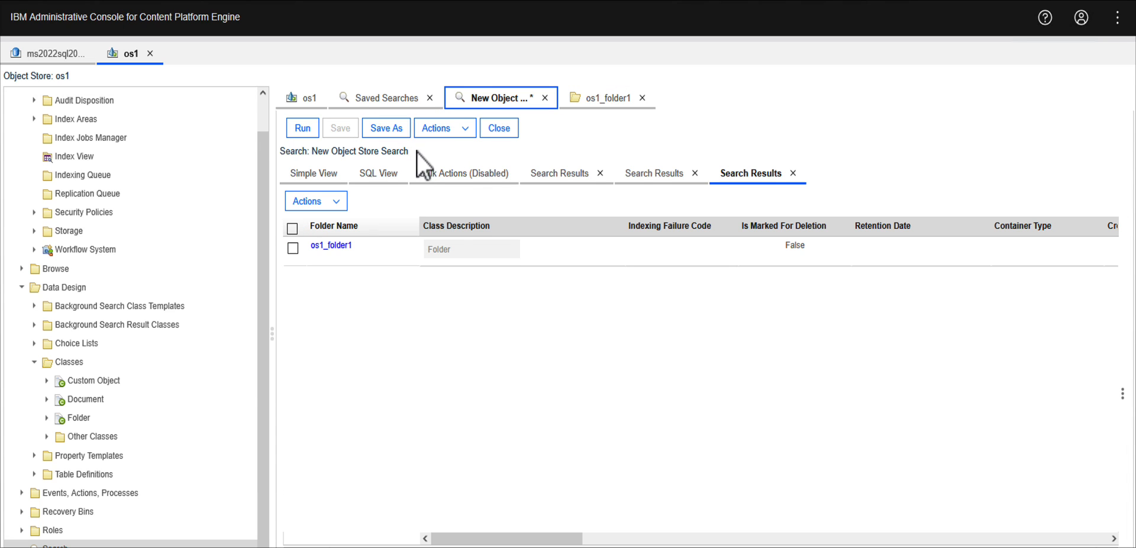
Enable bulk actions for the folder search and turn on the Update security action.
{"action": "left_click", "coordinate": [462, 176]}
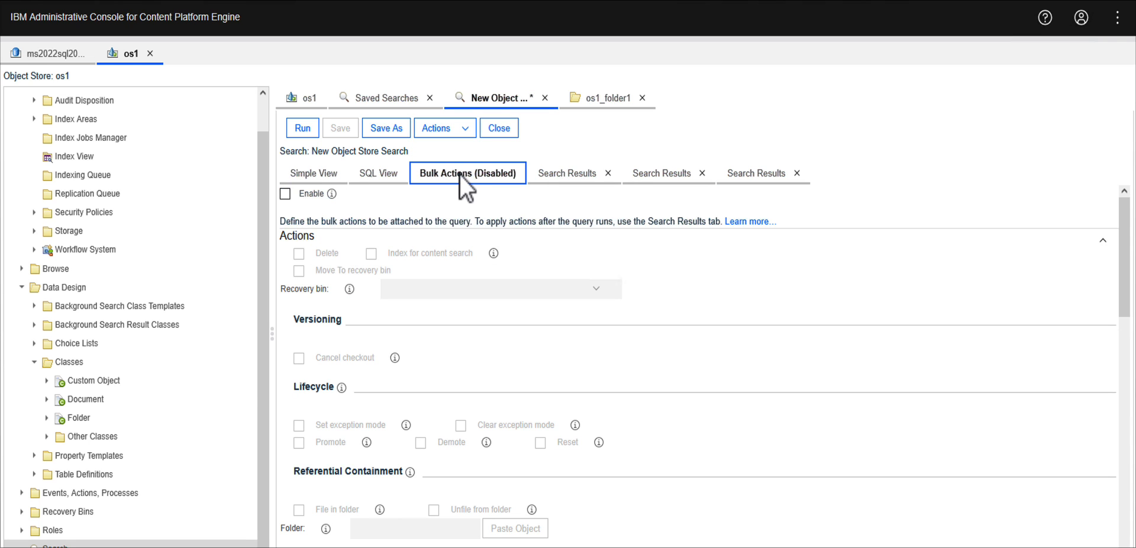
{"action": "left_click", "coordinate": [285, 194]}
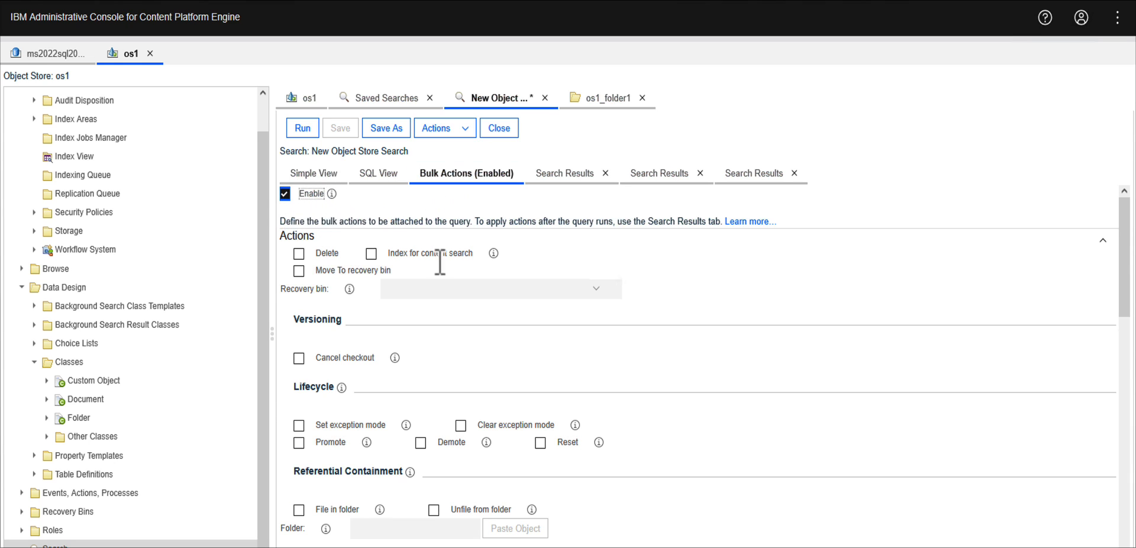
{"action": "scroll", "coordinate": [469, 326], "scroll_direction": "down", "scroll_amount": 2}
{"action": "scroll", "coordinate": [469, 325], "scroll_direction": "down", "scroll_amount": 2}
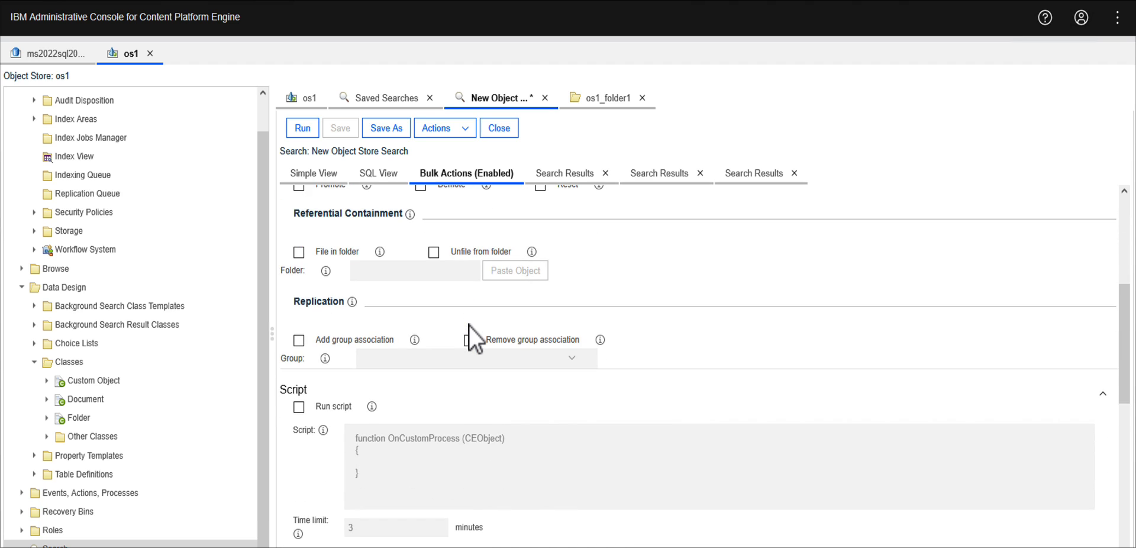
{"action": "scroll", "coordinate": [469, 326], "scroll_direction": "up", "scroll_amount": 4}
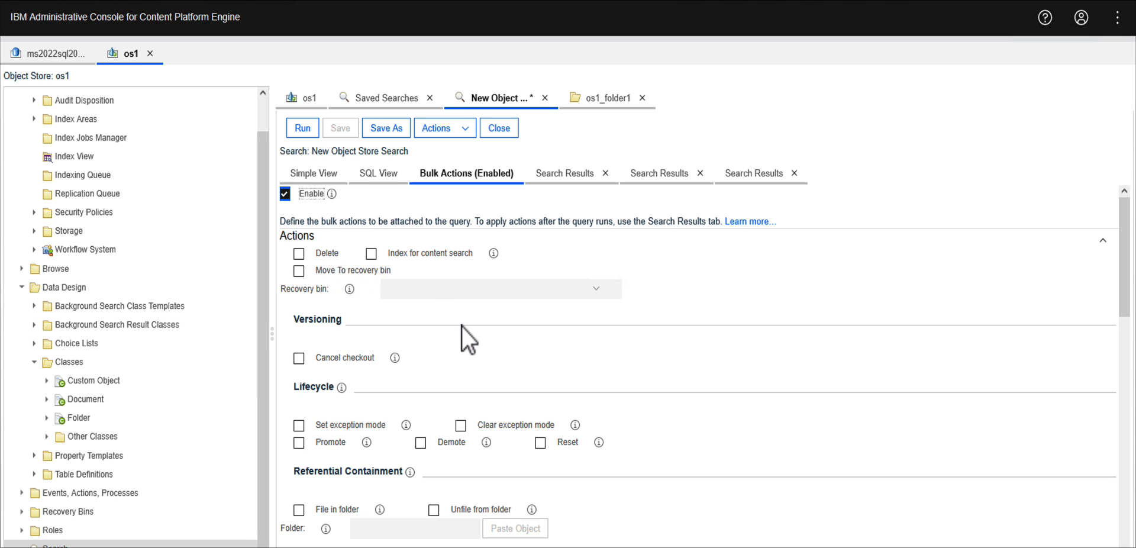
{"action": "scroll", "coordinate": [461, 325], "scroll_direction": "down", "scroll_amount": 6}
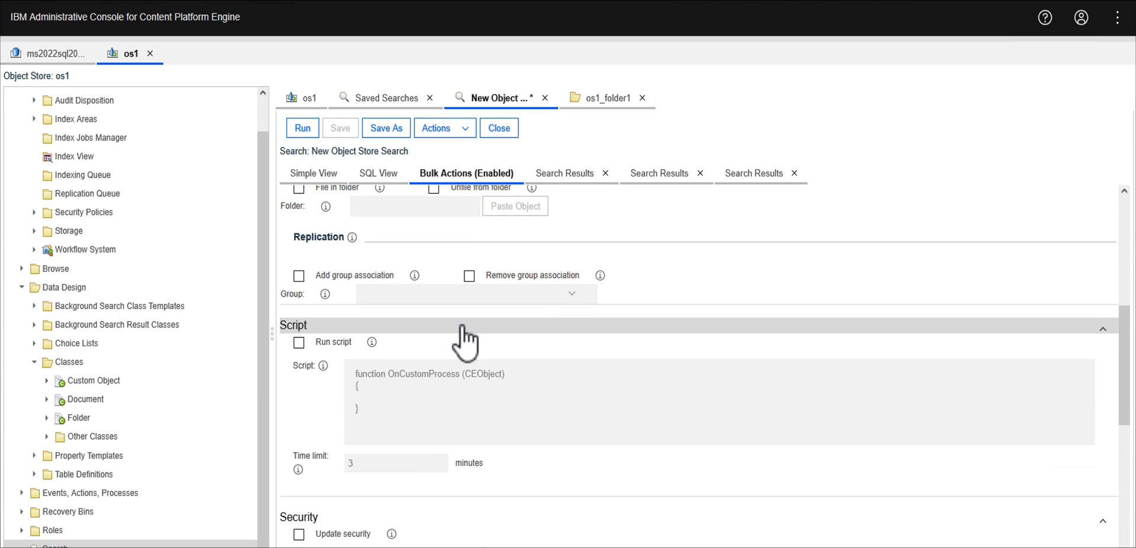
{"action": "scroll", "coordinate": [464, 337], "scroll_direction": "down", "scroll_amount": 4}
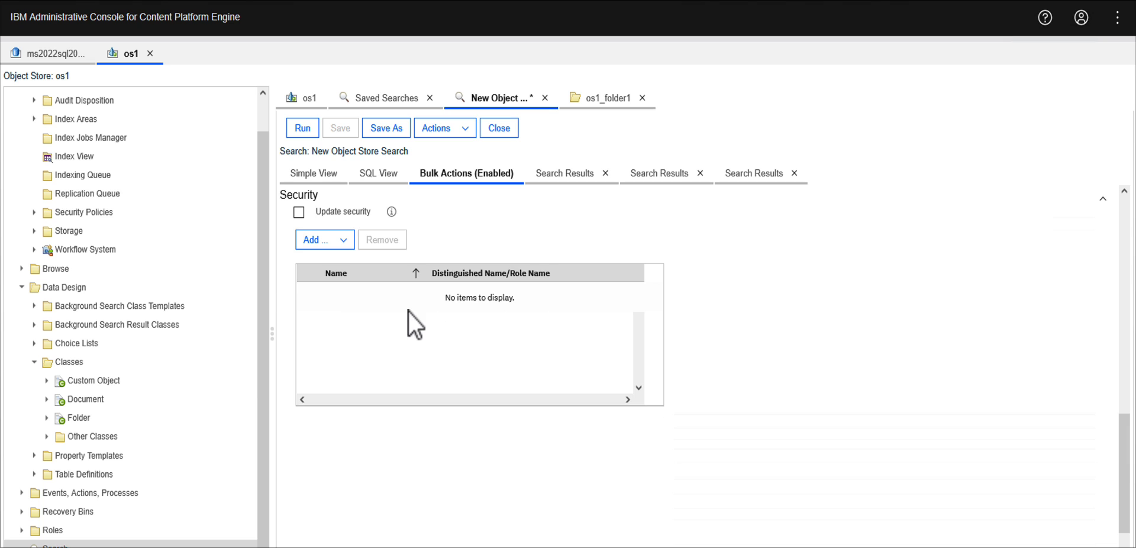
{"action": "scroll", "coordinate": [333, 296], "scroll_direction": "up", "scroll_amount": 2}
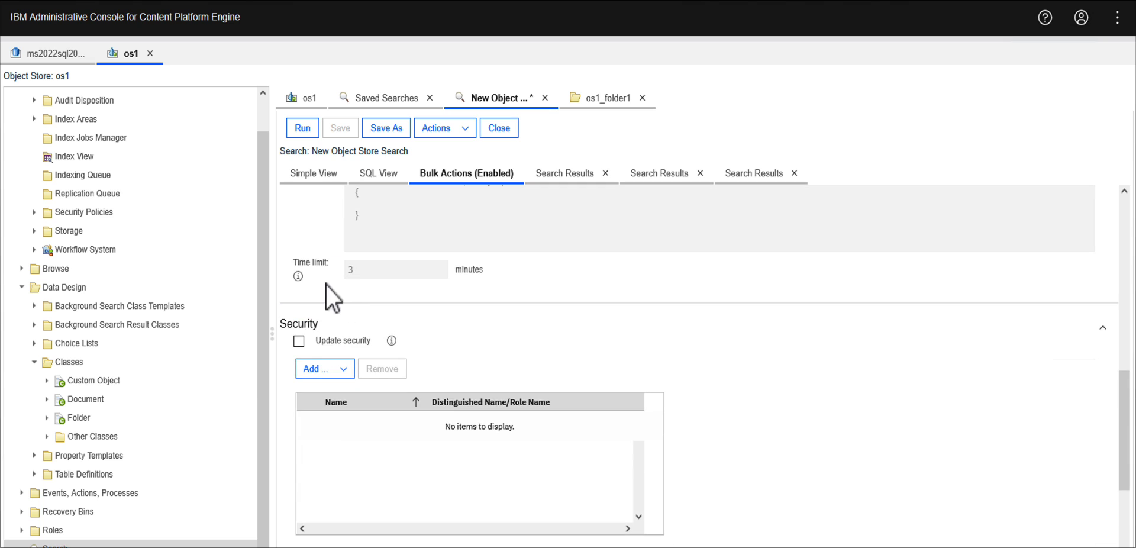
{"action": "left_click", "coordinate": [300, 341]}
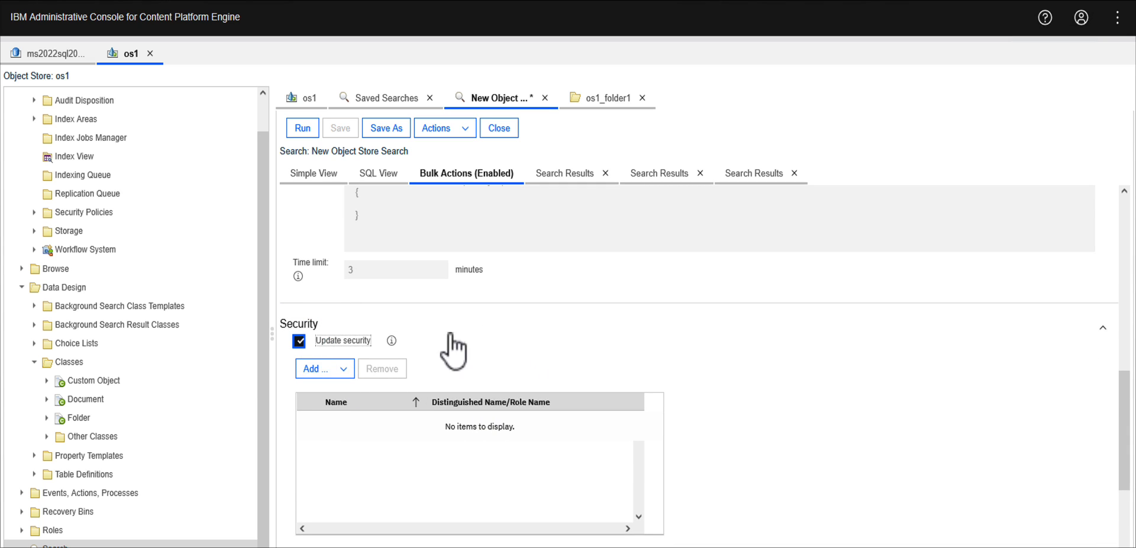
Find the user account by the start of its short name and add it to the security update as a user/group permission.
{"action": "left_click", "coordinate": [341, 370]}
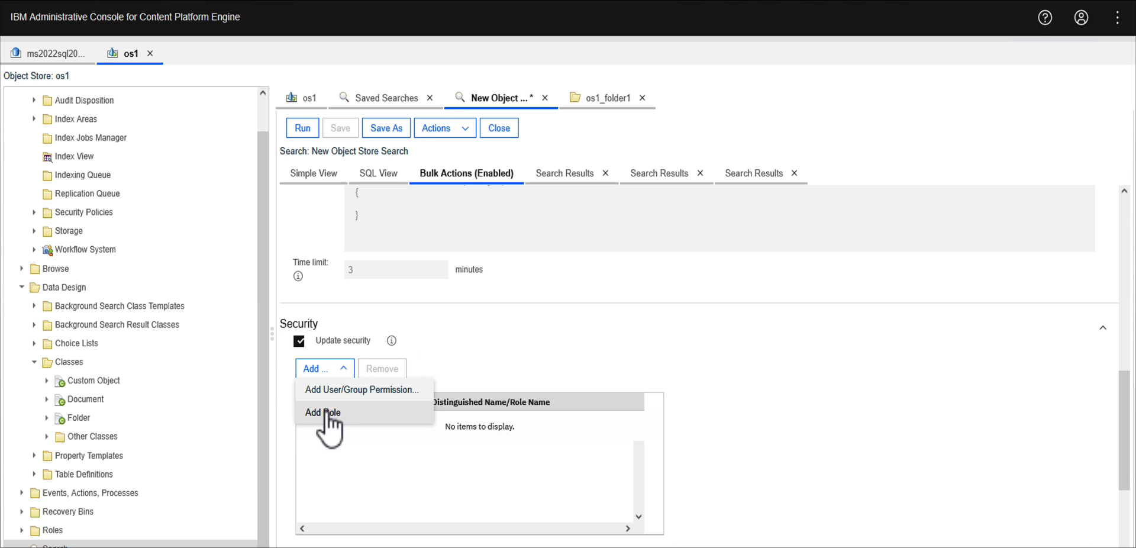
{"action": "left_click", "coordinate": [363, 394]}
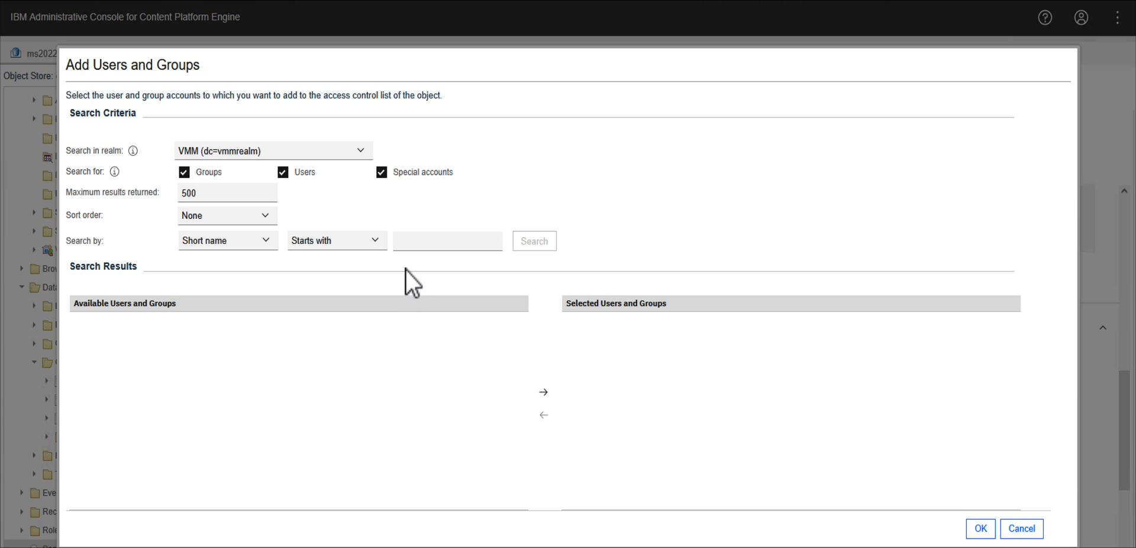
{"action": "left_click", "coordinate": [435, 241]}
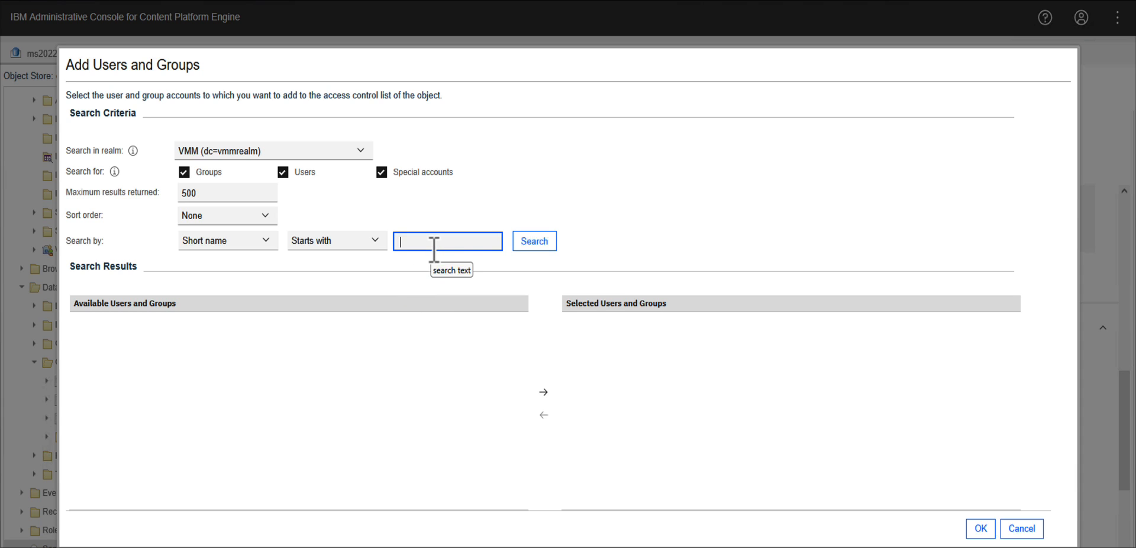
{"action": "type", "text": "sebas"}
{"action": "key", "text": "BackSpace"}
{"action": "key", "text": "BackSpace"}
{"action": "left_click", "coordinate": [539, 241]}
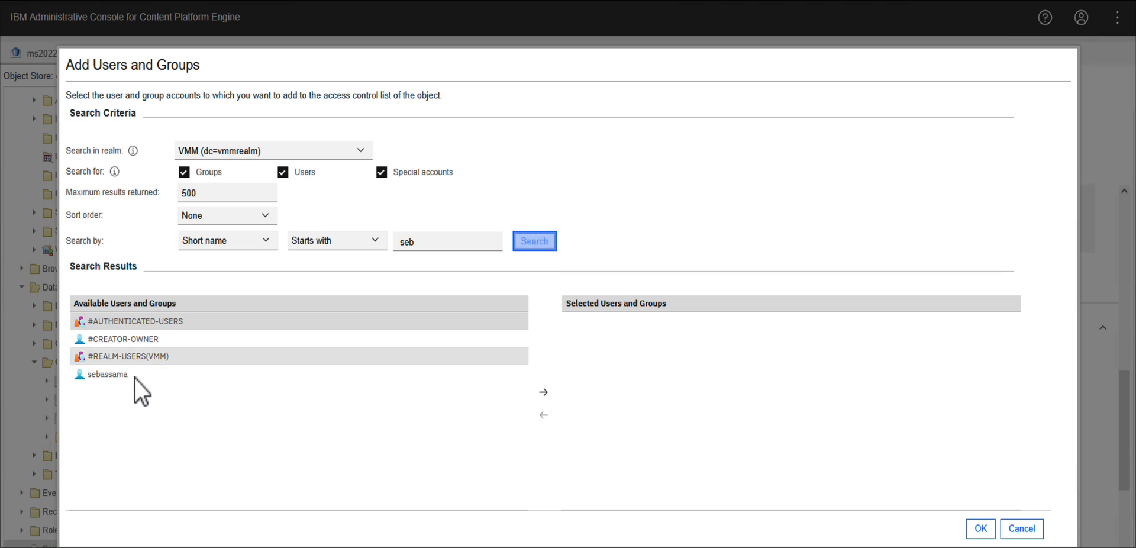
{"action": "left_click", "coordinate": [134, 378]}
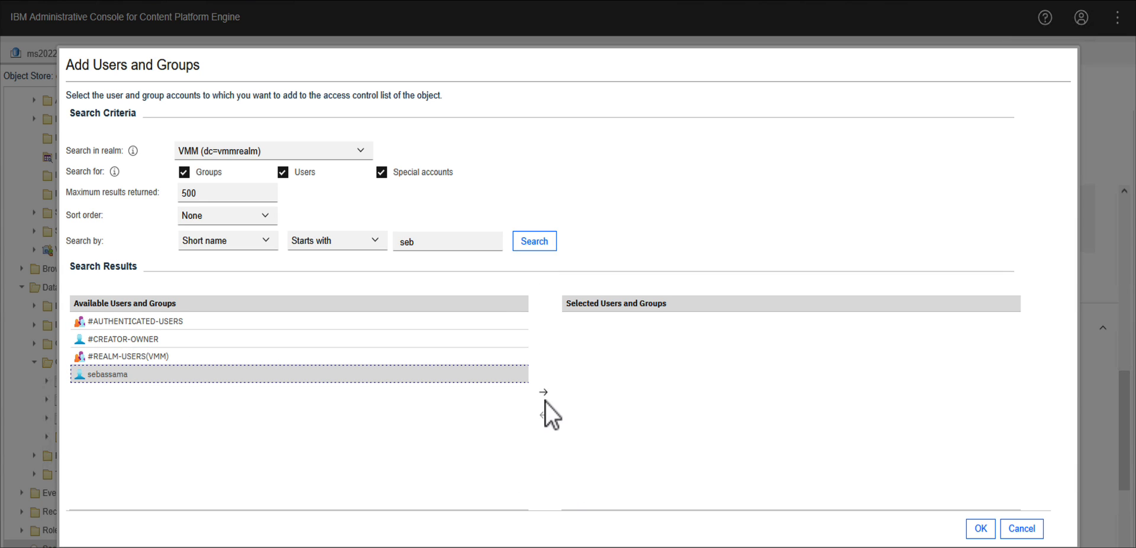
{"action": "left_click", "coordinate": [543, 392]}
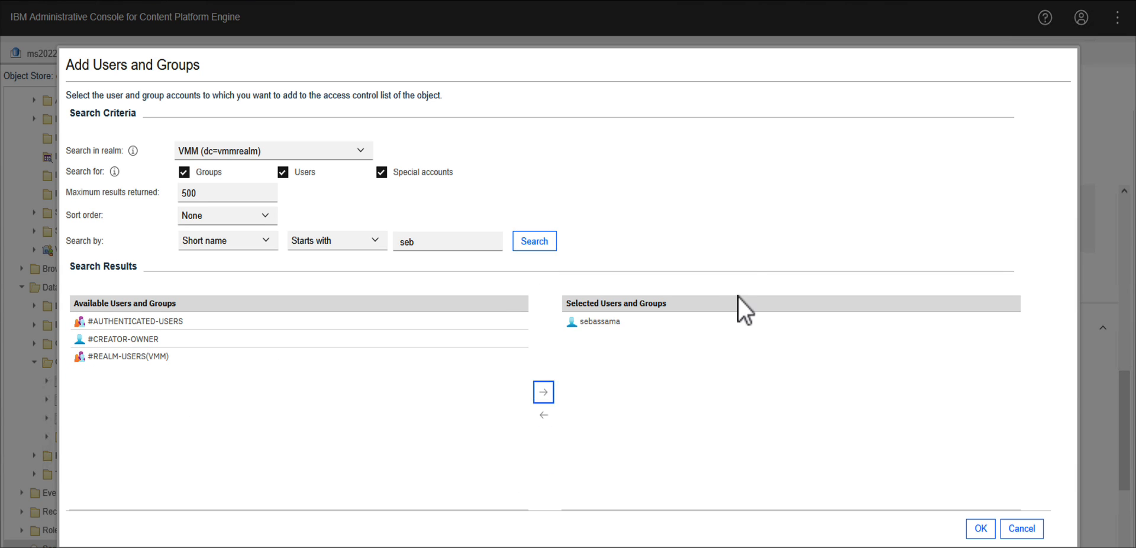
{"action": "left_click", "coordinate": [980, 529]}
Apply the added user's permission changes to "This object and all children".
{"action": "scroll", "coordinate": [755, 290], "scroll_direction": "down", "scroll_amount": 3}
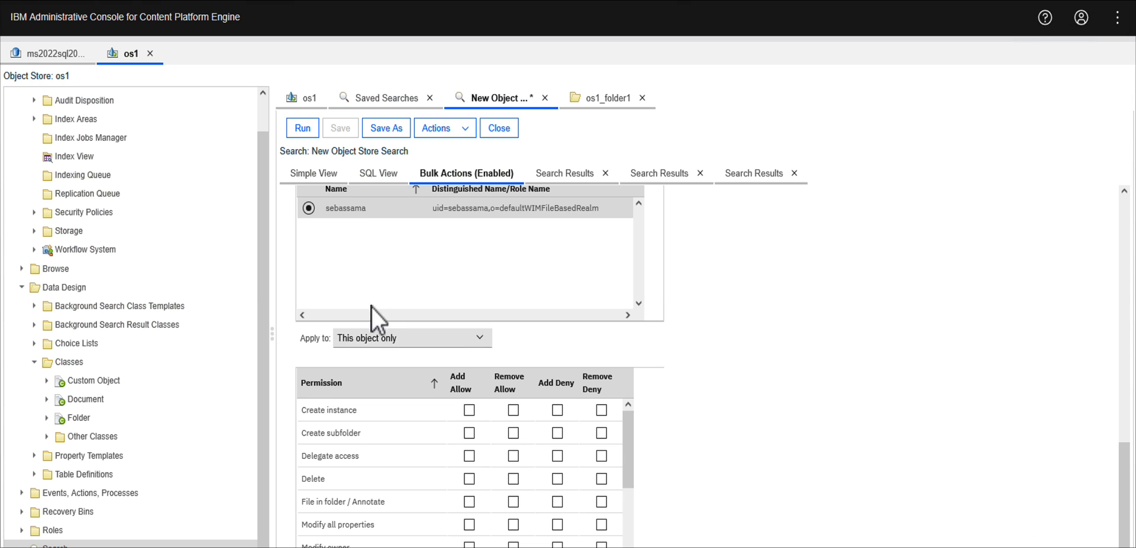
{"action": "left_click", "coordinate": [486, 358]}
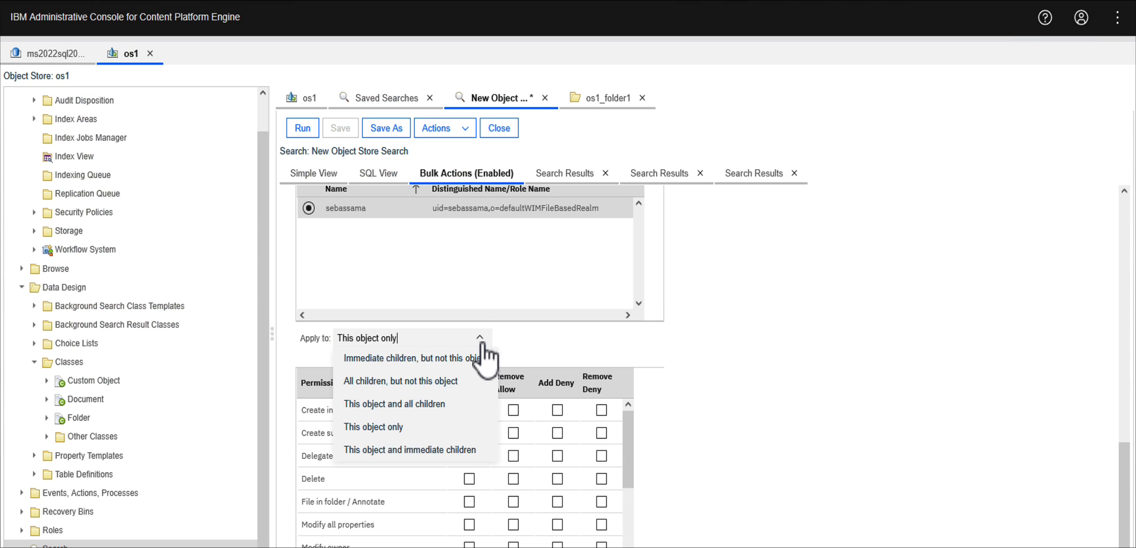
{"action": "left_click", "coordinate": [435, 406]}
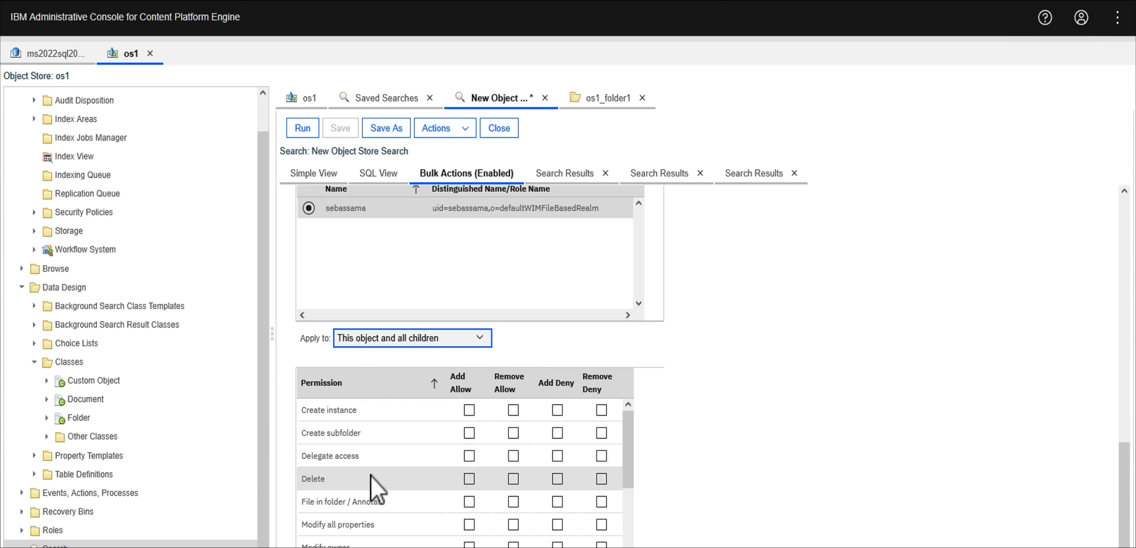
Set Add Deny on the Delete permission for the added user.
{"action": "scroll", "coordinate": [371, 475], "scroll_direction": "down", "scroll_amount": 2}
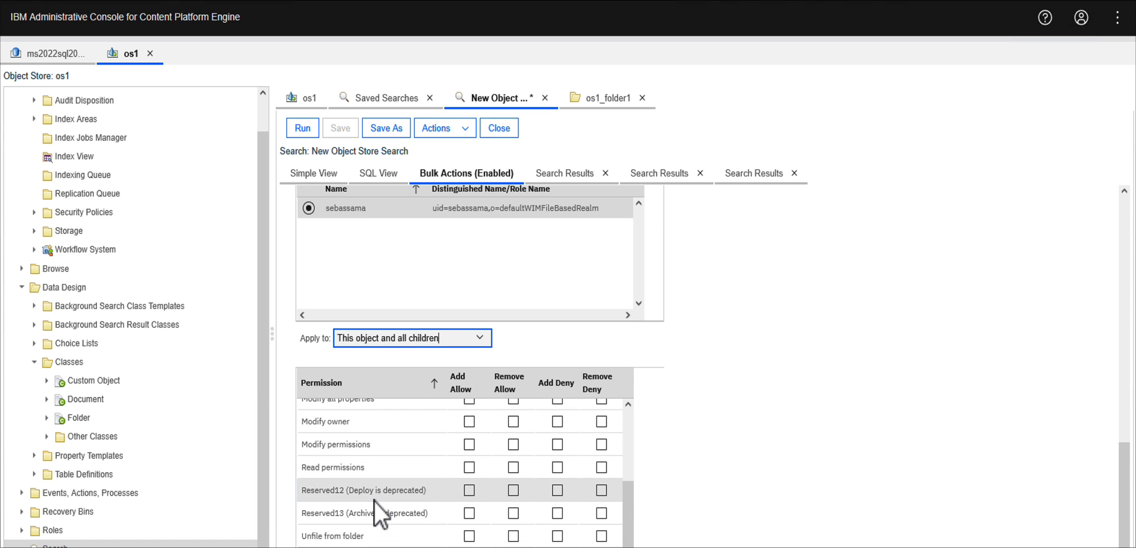
{"action": "scroll", "coordinate": [377, 487], "scroll_direction": "up", "scroll_amount": 2}
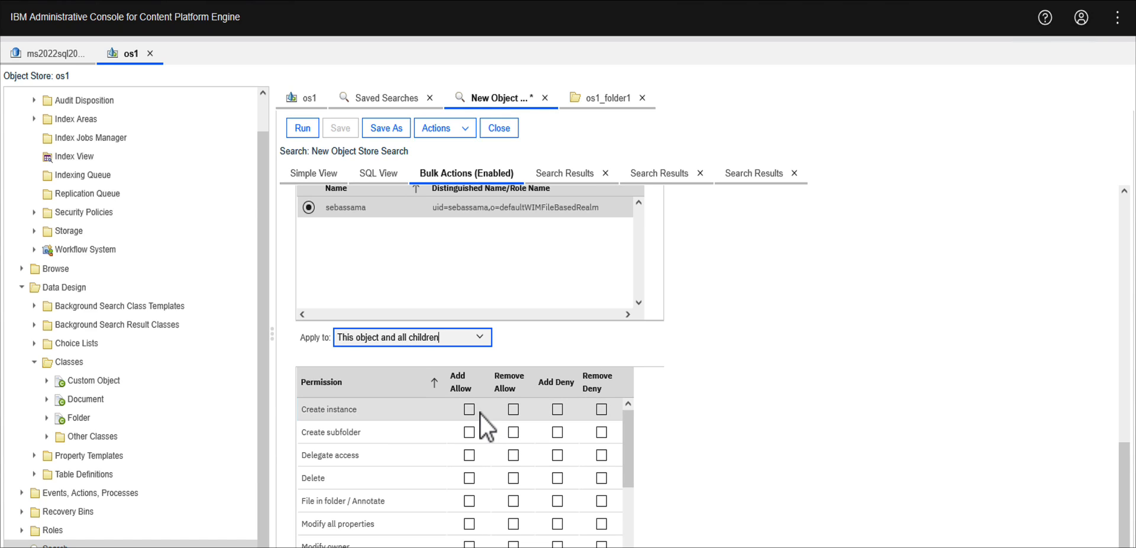
{"action": "left_click", "coordinate": [559, 479]}
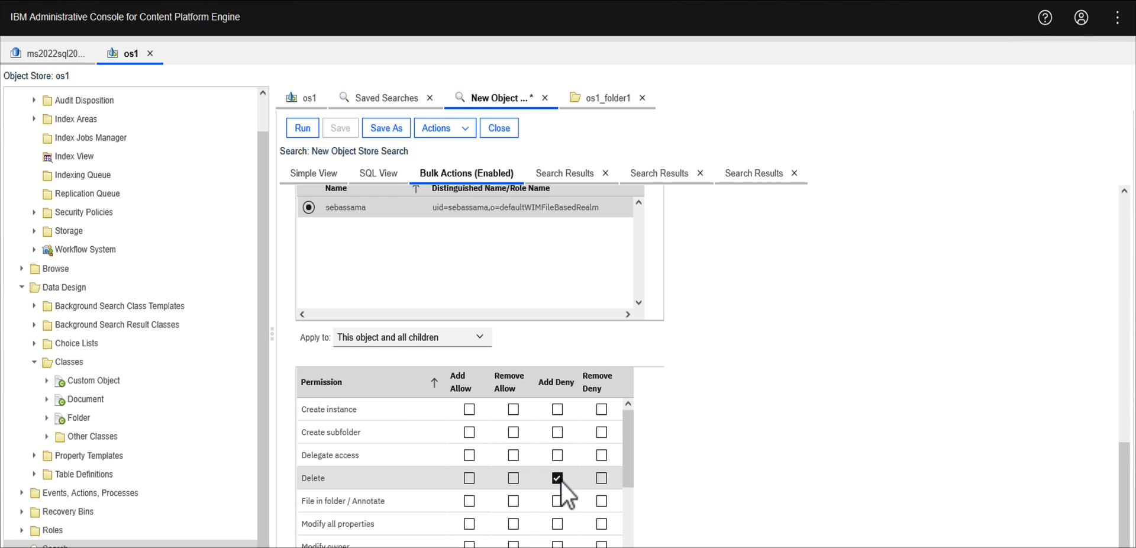
{"action": "scroll", "coordinate": [630, 438], "scroll_direction": "down", "scroll_amount": 3}
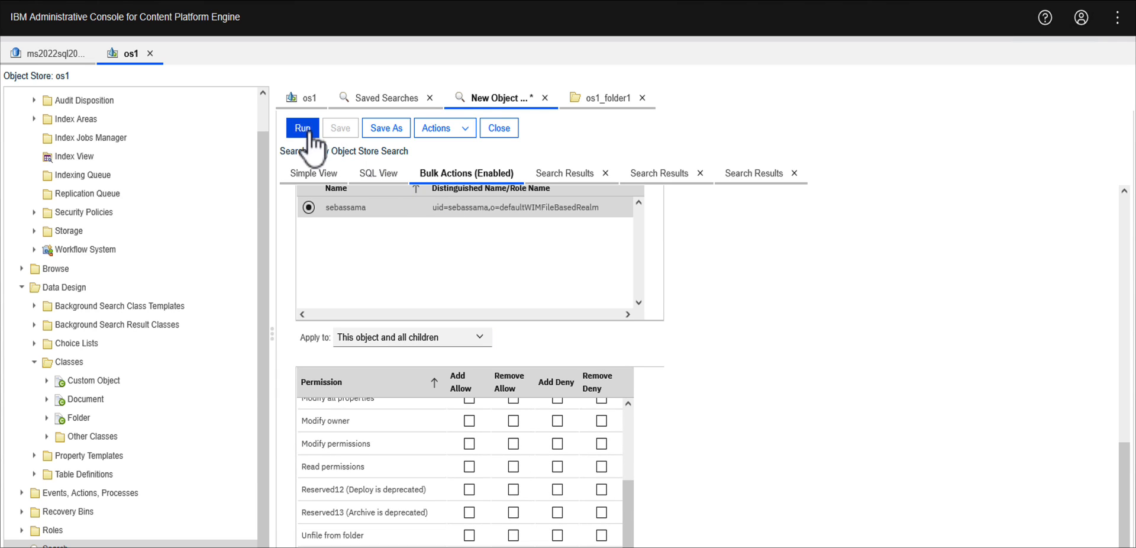
{"action": "left_click_drag", "start_coordinate": [627, 515], "coordinate": [633, 438]}
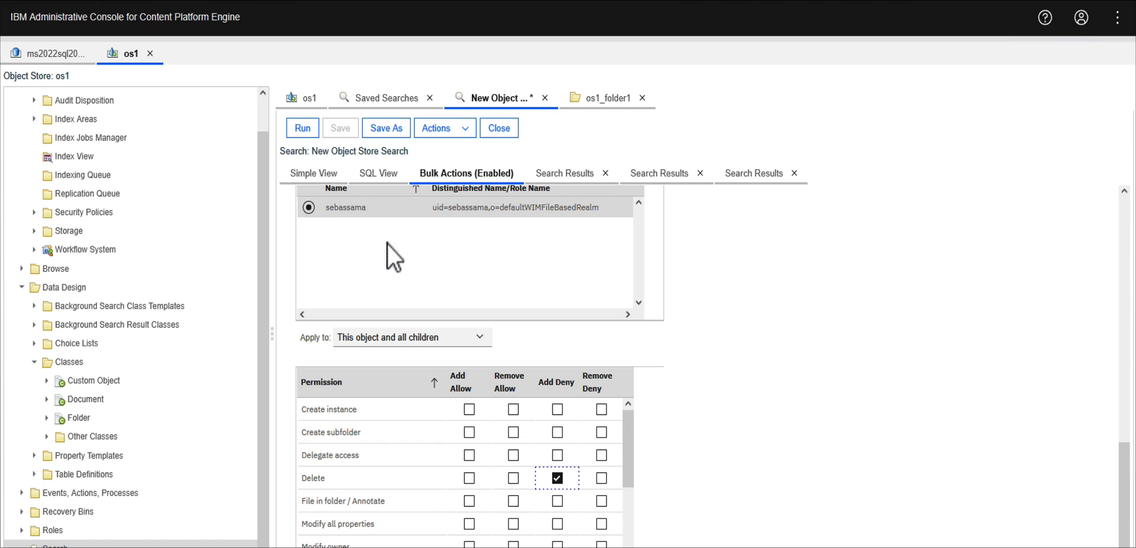
Run the search with its bulk security update and close the execution report.
{"action": "left_click", "coordinate": [307, 130]}
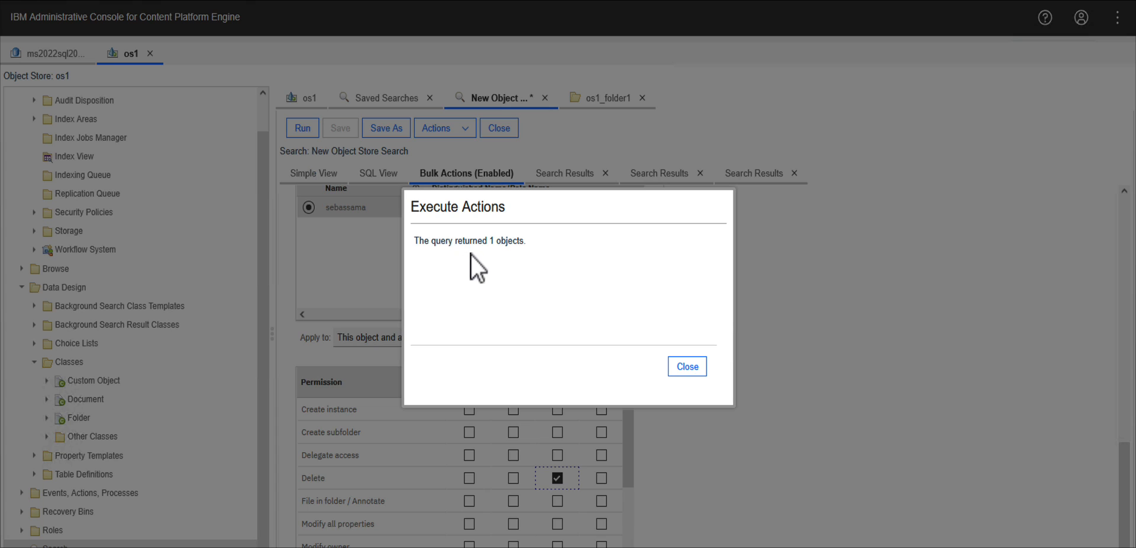
{"action": "left_click_drag", "start_coordinate": [537, 244], "coordinate": [400, 213]}
{"action": "left_click", "coordinate": [608, 308]}
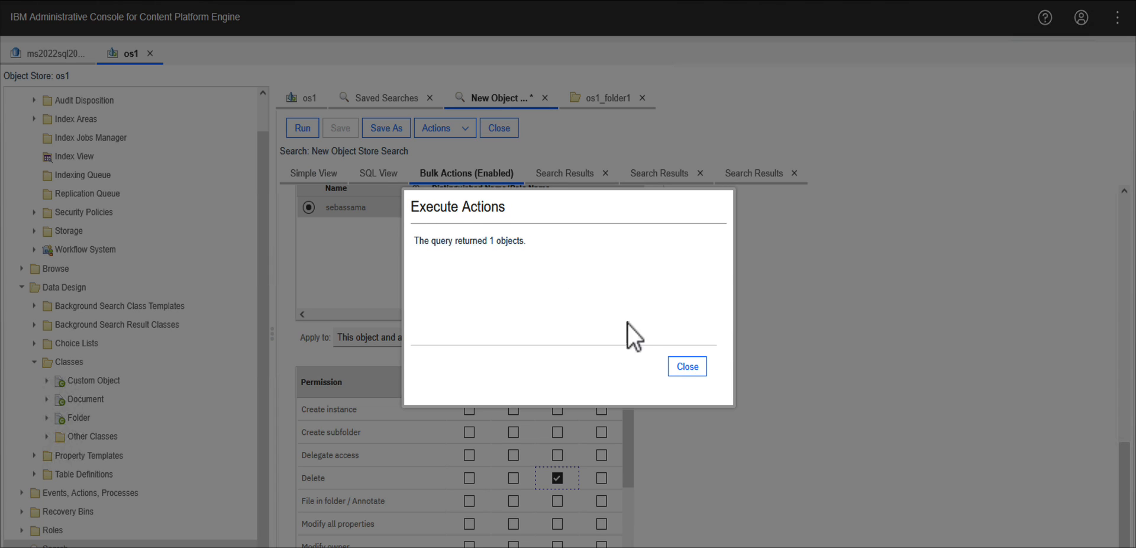
{"action": "left_click", "coordinate": [687, 366]}
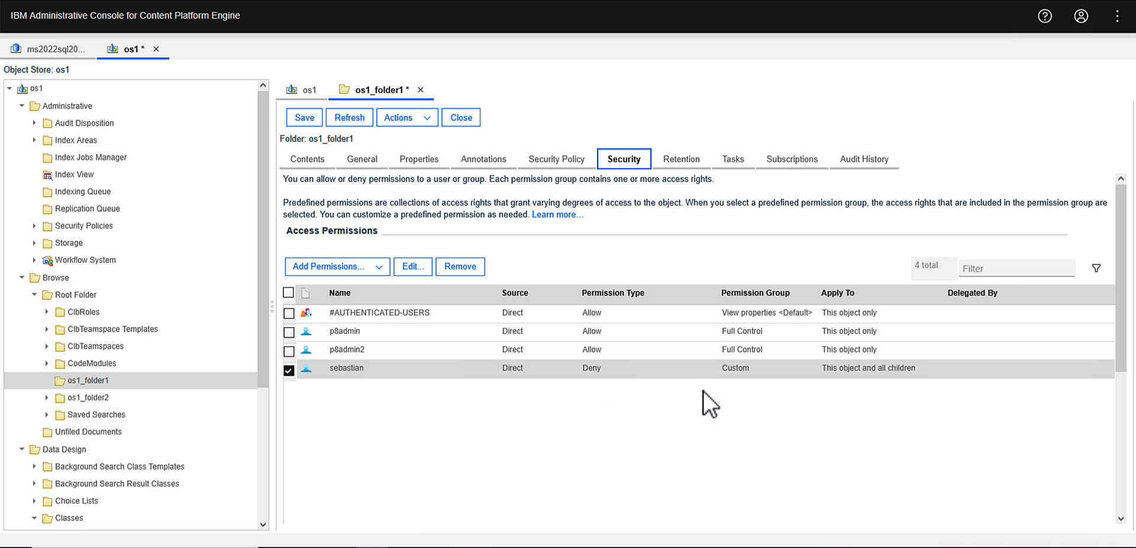
Open the Deny permission entry on os1_folder1 for editing and examine its permission type, scope and denied rights.
{"action": "left_click", "coordinate": [413, 267]}
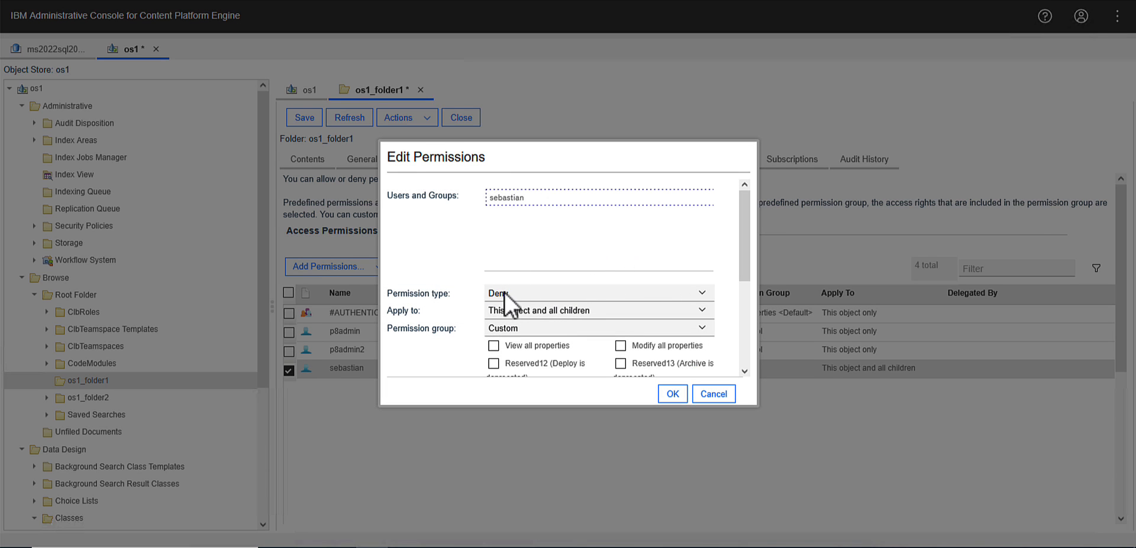
{"action": "scroll", "coordinate": [552, 279], "scroll_direction": "down", "scroll_amount": 1}
{"action": "scroll", "coordinate": [551, 279], "scroll_direction": "down", "scroll_amount": 3}
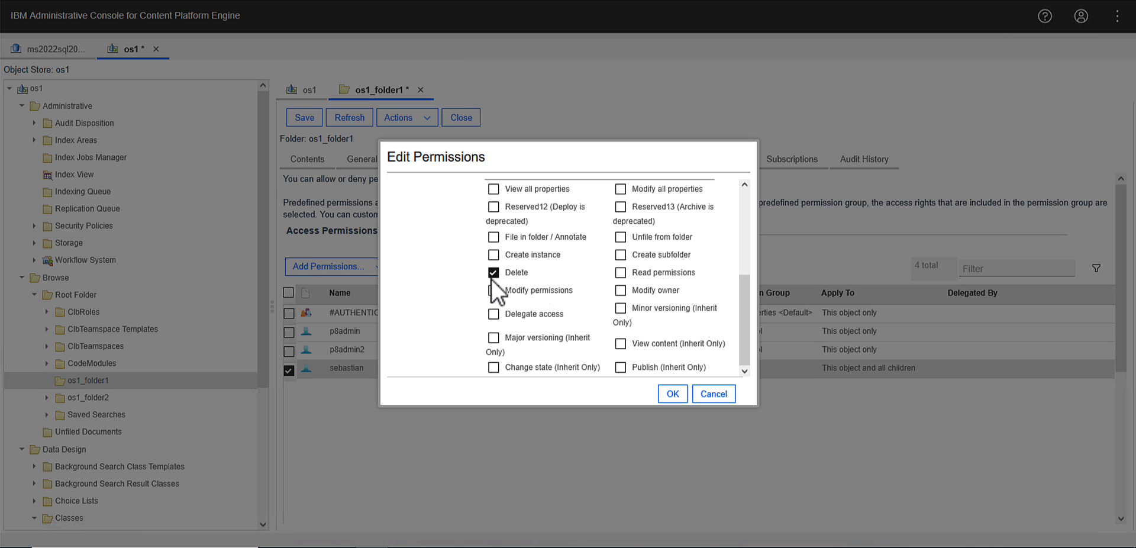